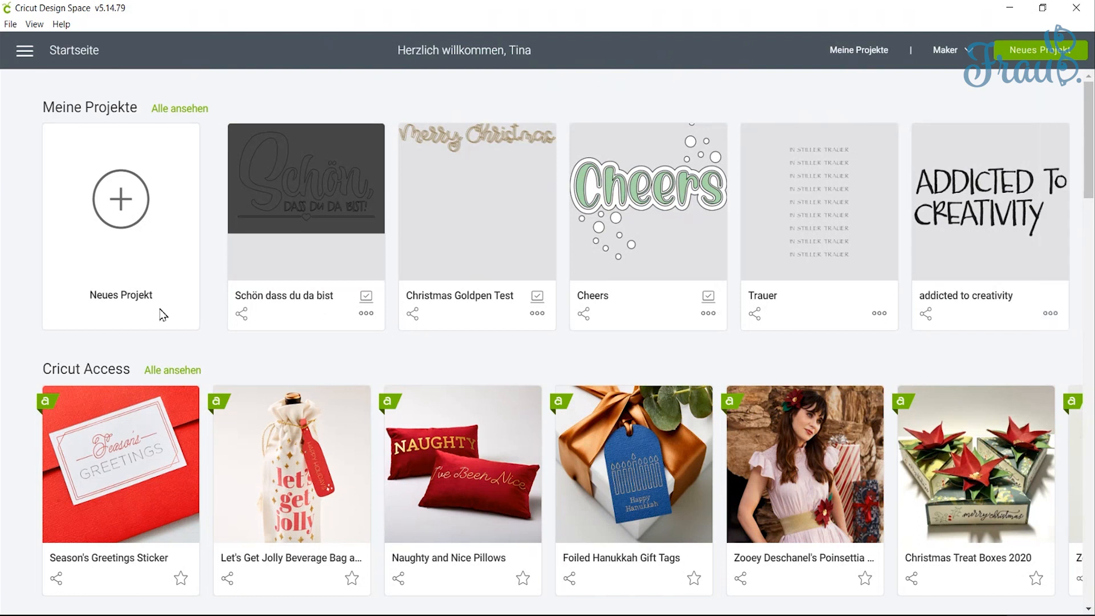
# Step: Open the full Cricut Access project collection and search it for "fivepoint star"
pyautogui.click(174, 371)
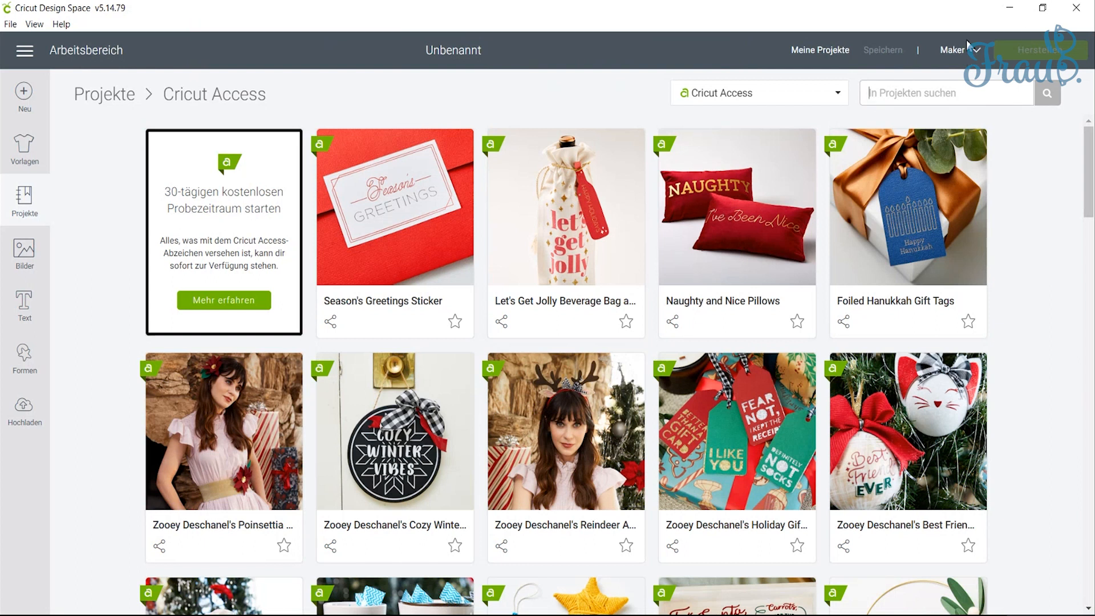
pyautogui.write('f')
pyautogui.press('BackSpace')
pyautogui.write('fivepoin')
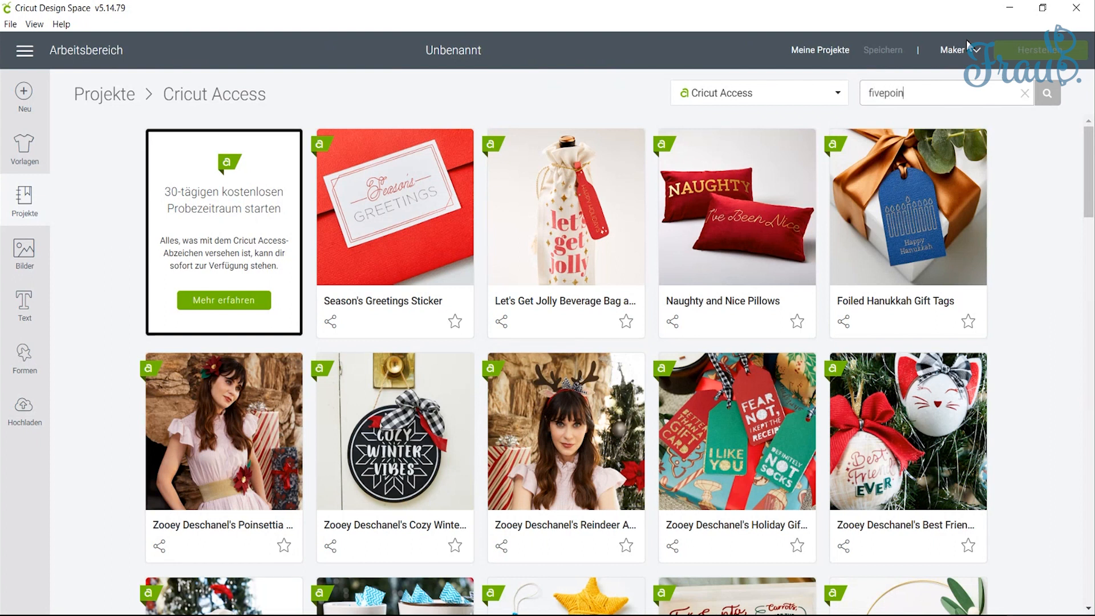
pyautogui.write('t star')
pyautogui.press('Return')
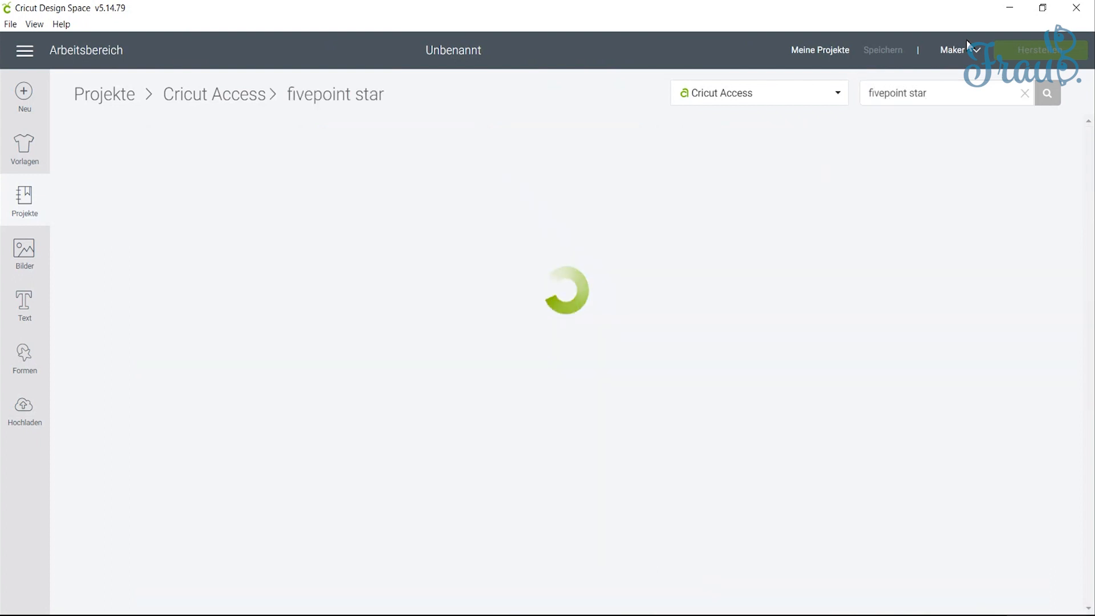
# Step: Find the 5 Point Christmas Star project in the results and open it for customizing on the canvas
pyautogui.scroll(-7, 593, 290)
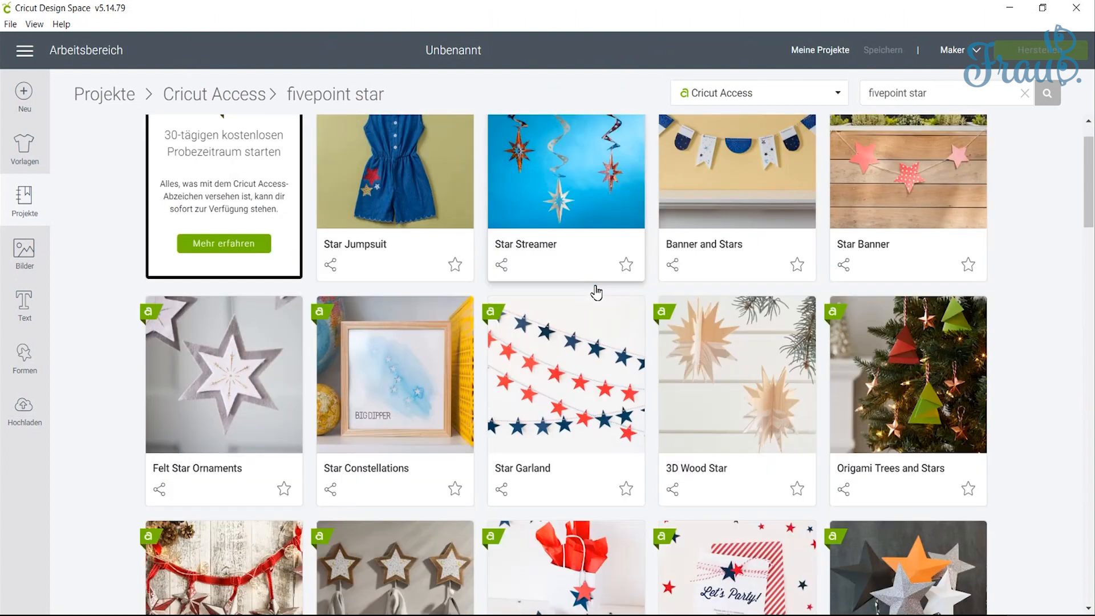
pyautogui.scroll(-3, 596, 292)
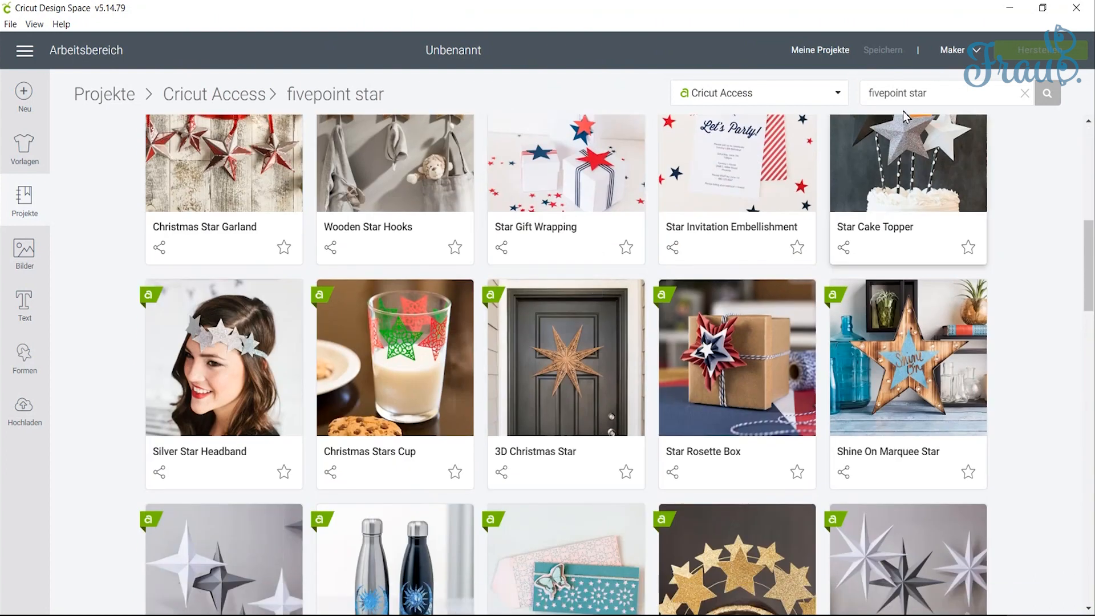
pyautogui.scroll(-7, 412, 224)
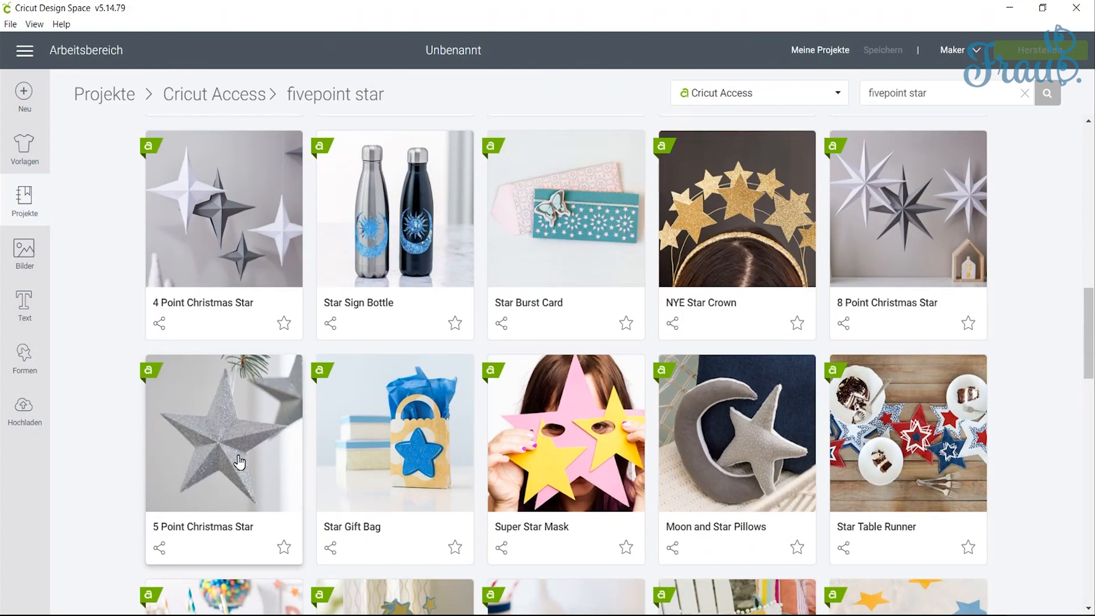
pyautogui.click(200, 438)
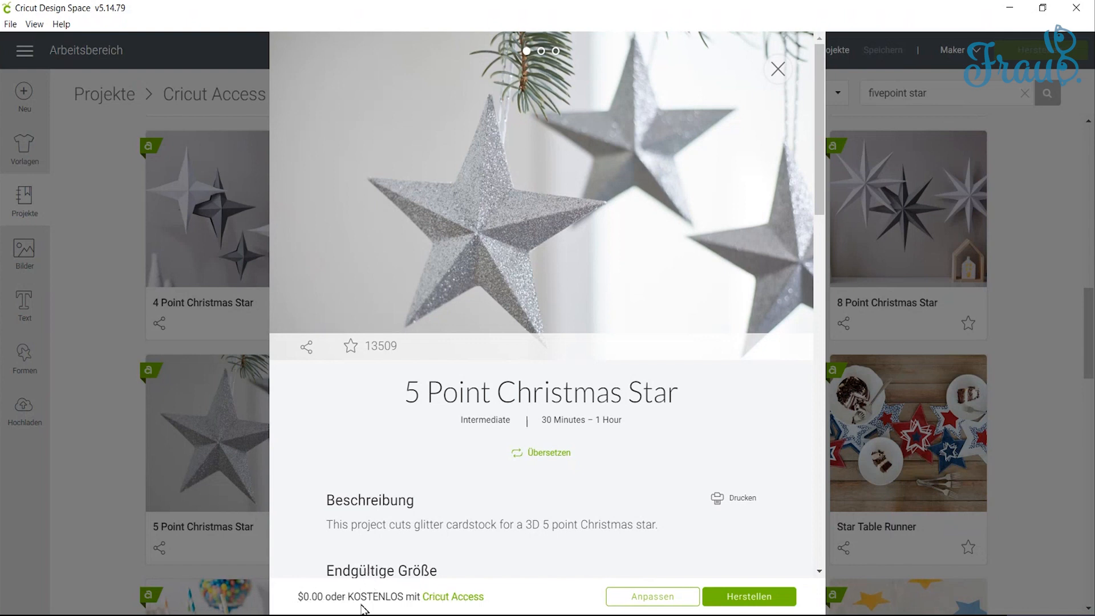
pyautogui.moveTo(468, 198)
pyautogui.click(646, 602)
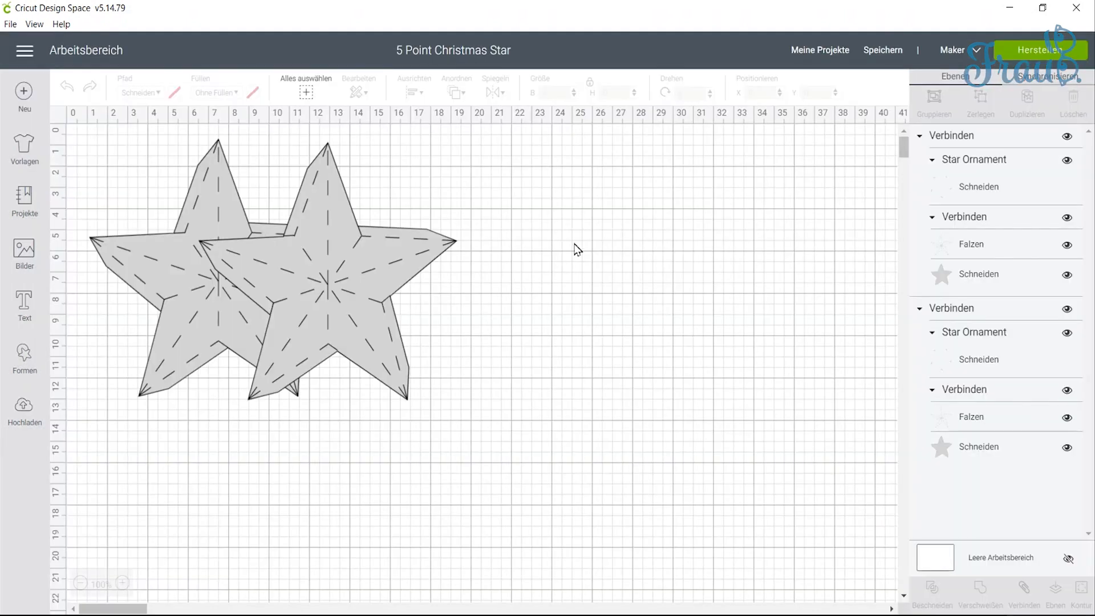
# Step: Separate the two overlapping stars, placing one at about X 15.1, Y 2.6 cm and the other at about X 5.1, Y 1.5 cm
pyautogui.moveTo(334, 287); pyautogui.dragTo(507, 281)
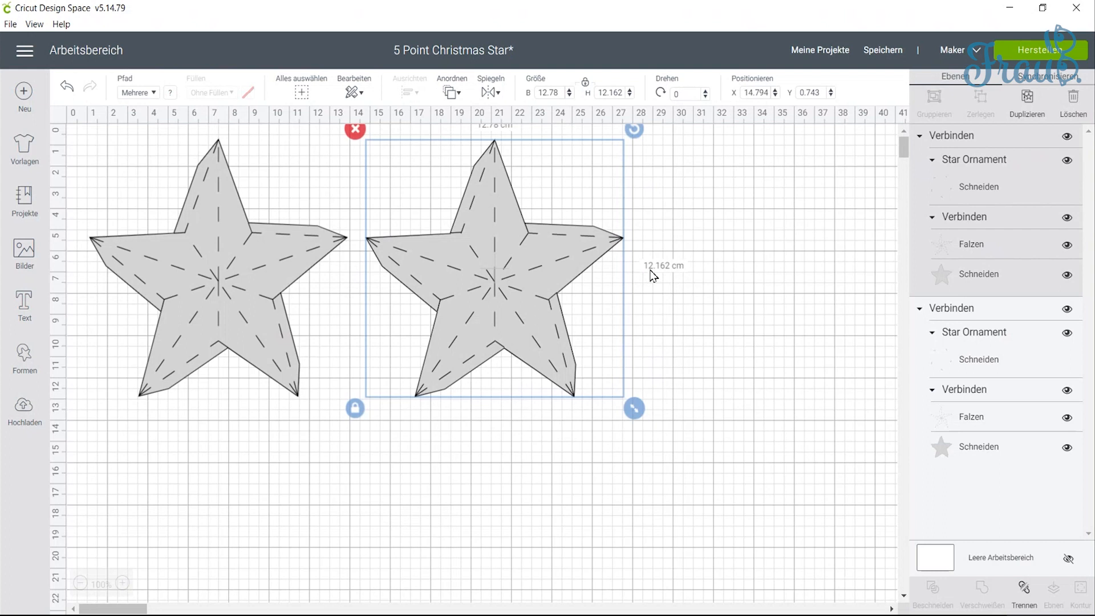
pyautogui.moveTo(532, 268); pyautogui.dragTo(539, 308)
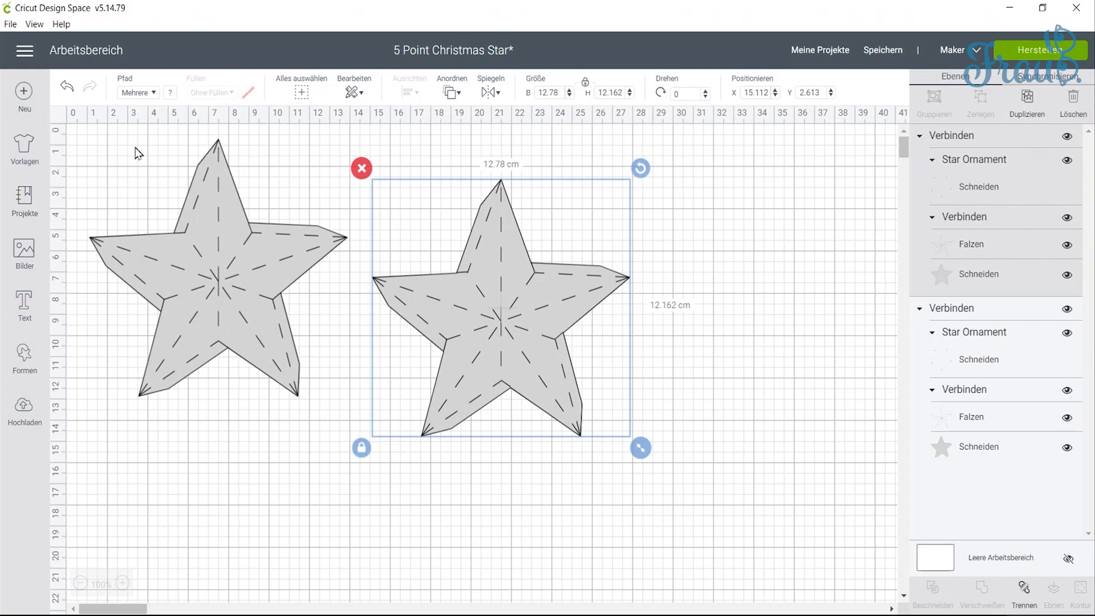
pyautogui.moveTo(115, 166); pyautogui.dragTo(176, 178)
# Step: Scale both stars together down to about 20.17 × 11.71 cm, and undo the resize
pyautogui.moveTo(678, 513); pyautogui.dragTo(231, 221)
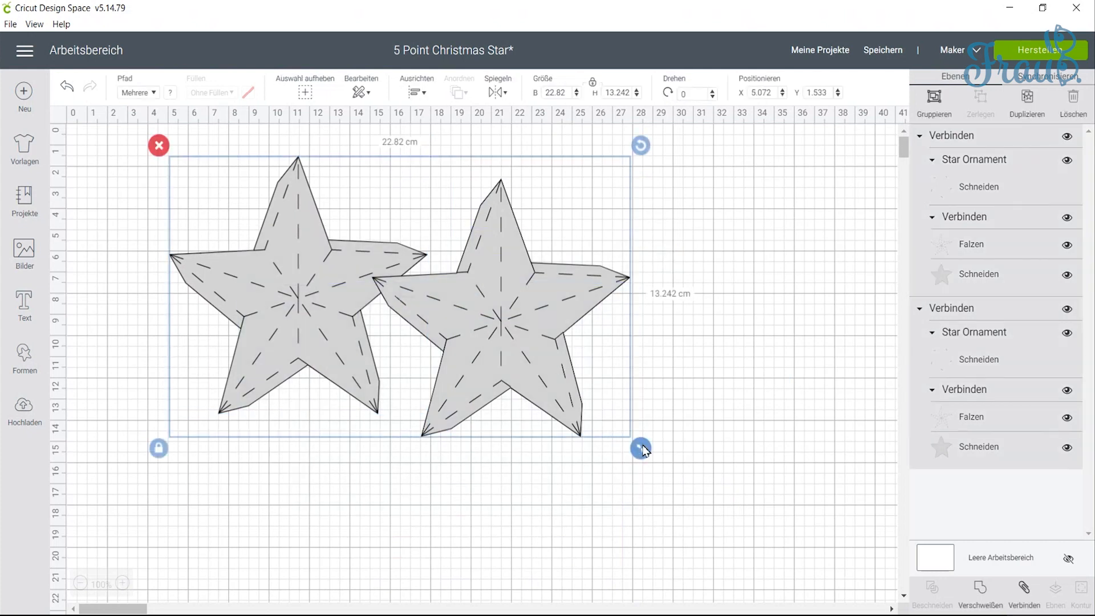
pyautogui.moveTo(641, 448); pyautogui.dragTo(587, 415)
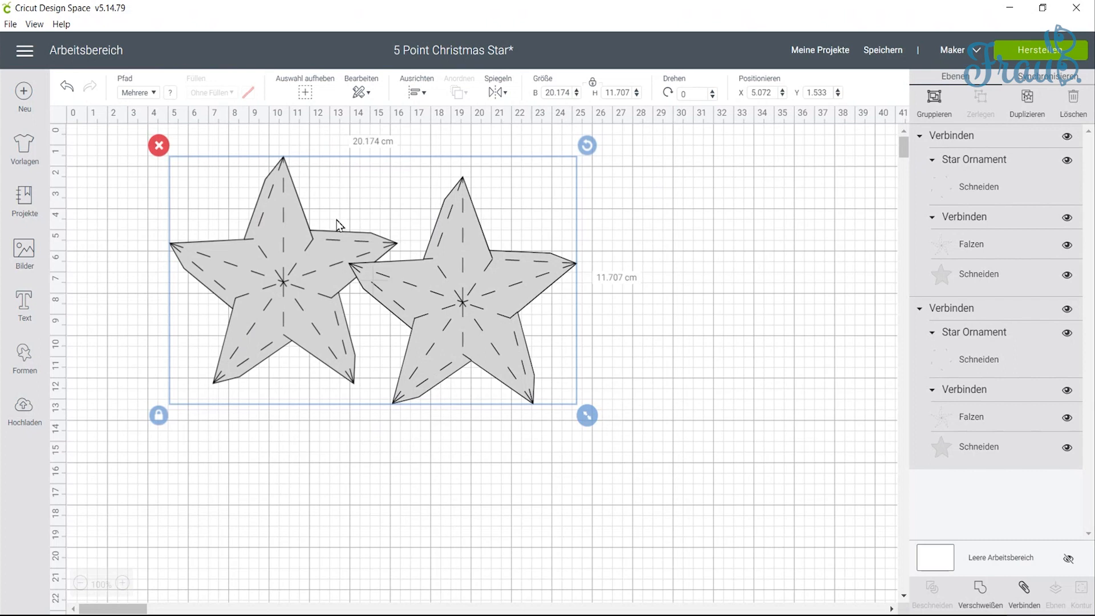
pyautogui.click(66, 88)
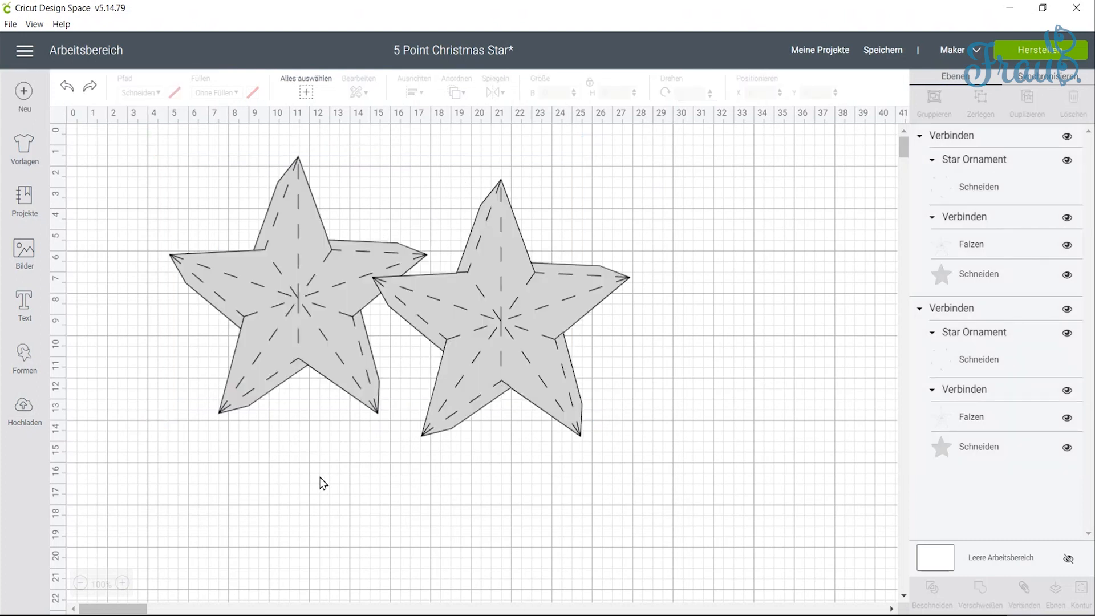
# Step: Stagger the stars without overlap, the right one at about X 15.8, Y 4.5 cm and the left one at about X 5.7, Y 1.5 cm
pyautogui.click(496, 309)
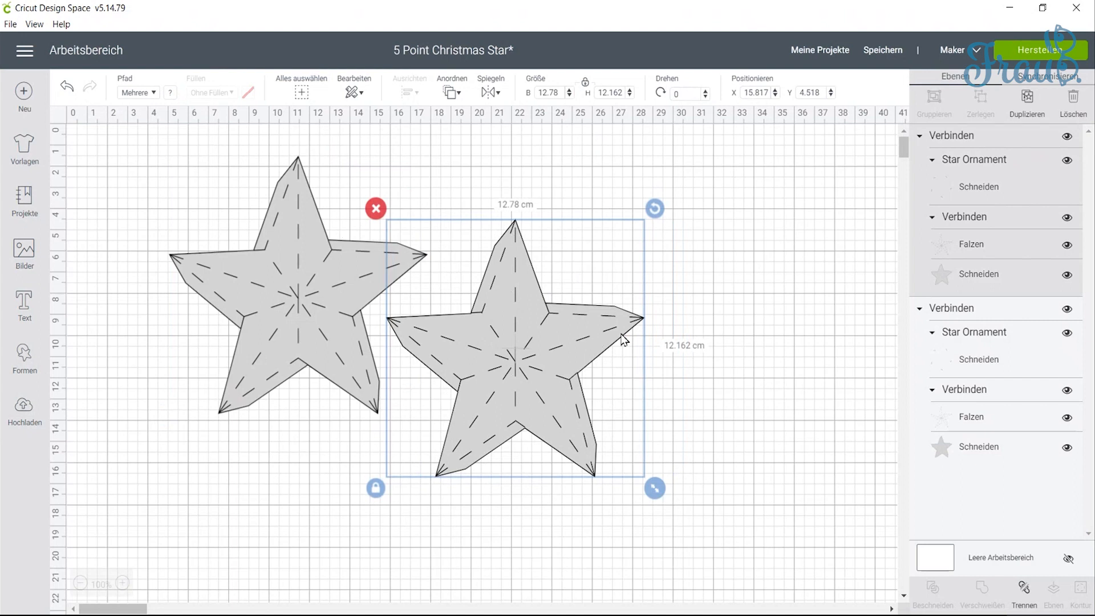
pyautogui.click(758, 355)
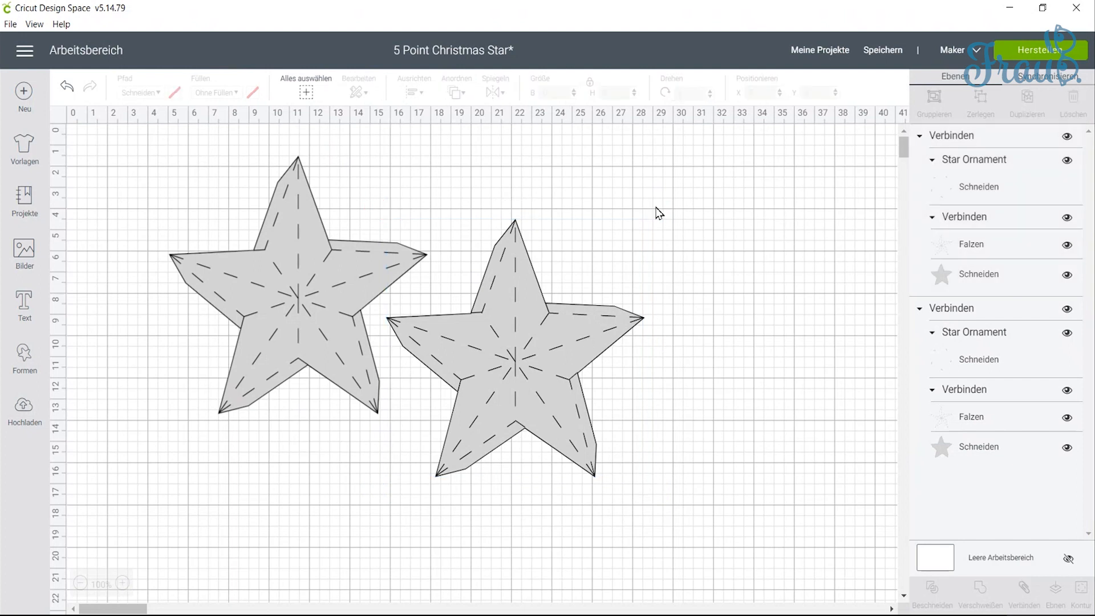
pyautogui.moveTo(298, 296); pyautogui.dragTo(310, 294)
pyautogui.click(710, 292)
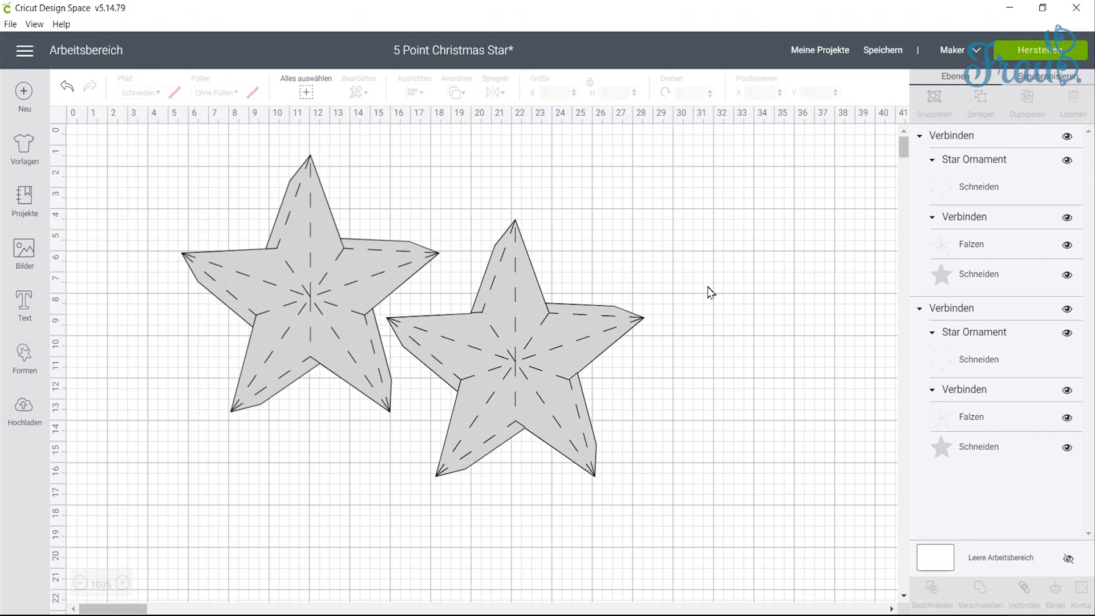
# Step: Duplicate both stars together and set the material colour of the left copy's star-shaped cut layer to bright blue
pyautogui.moveTo(685, 468); pyautogui.dragTo(284, 228)
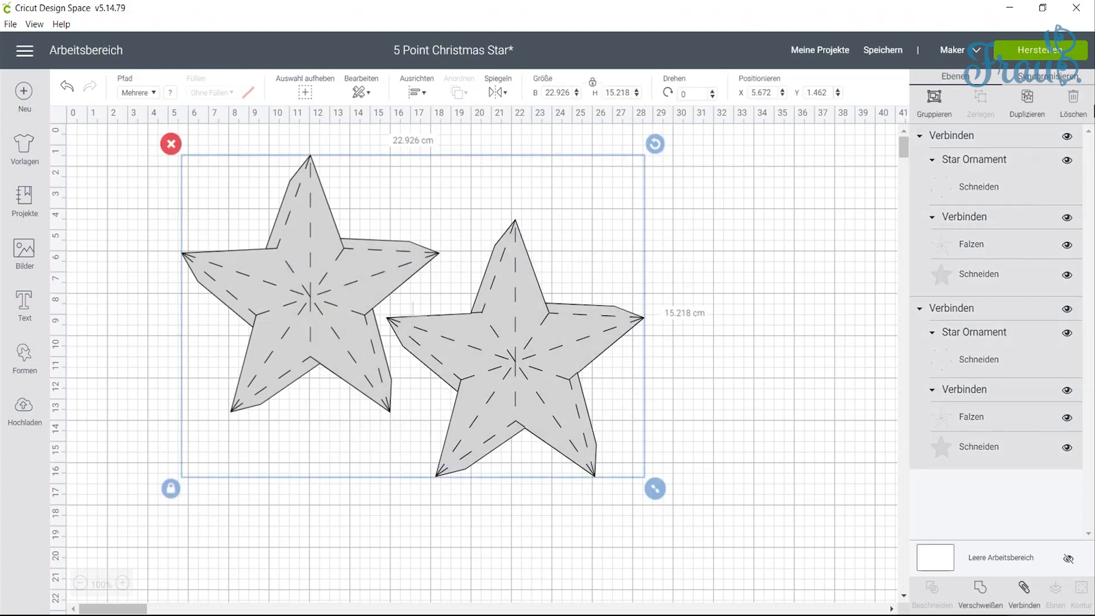
pyautogui.click(1028, 105)
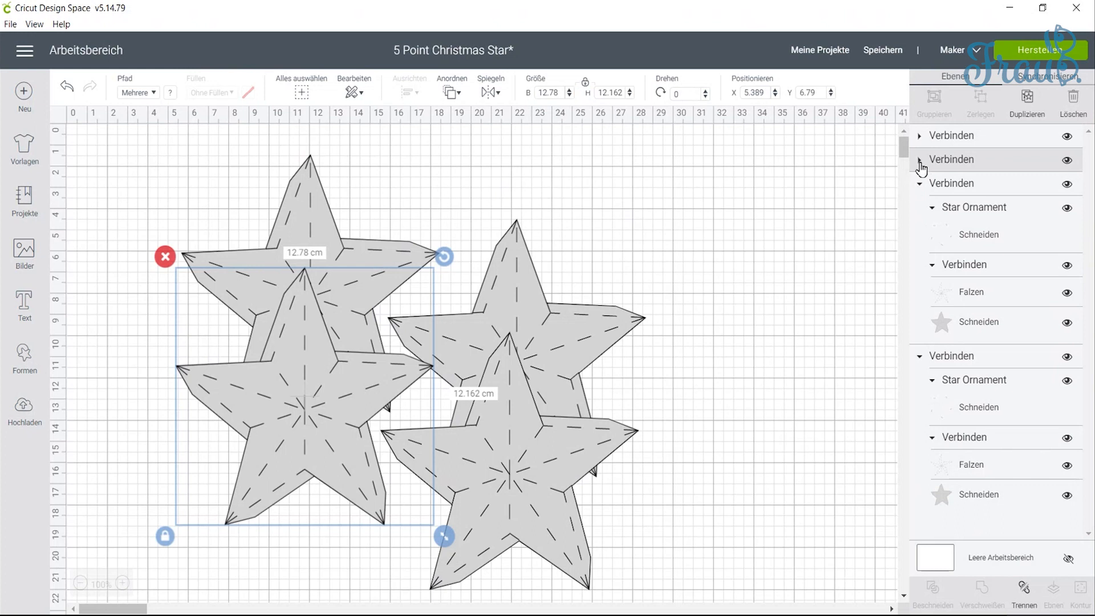
pyautogui.click(918, 162)
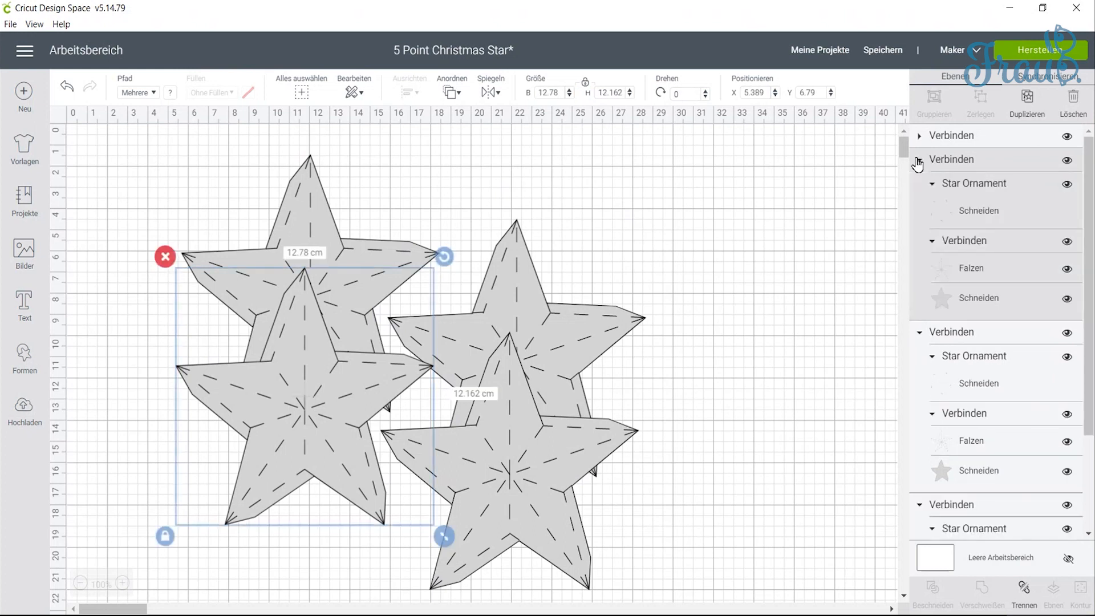
pyautogui.click(986, 300)
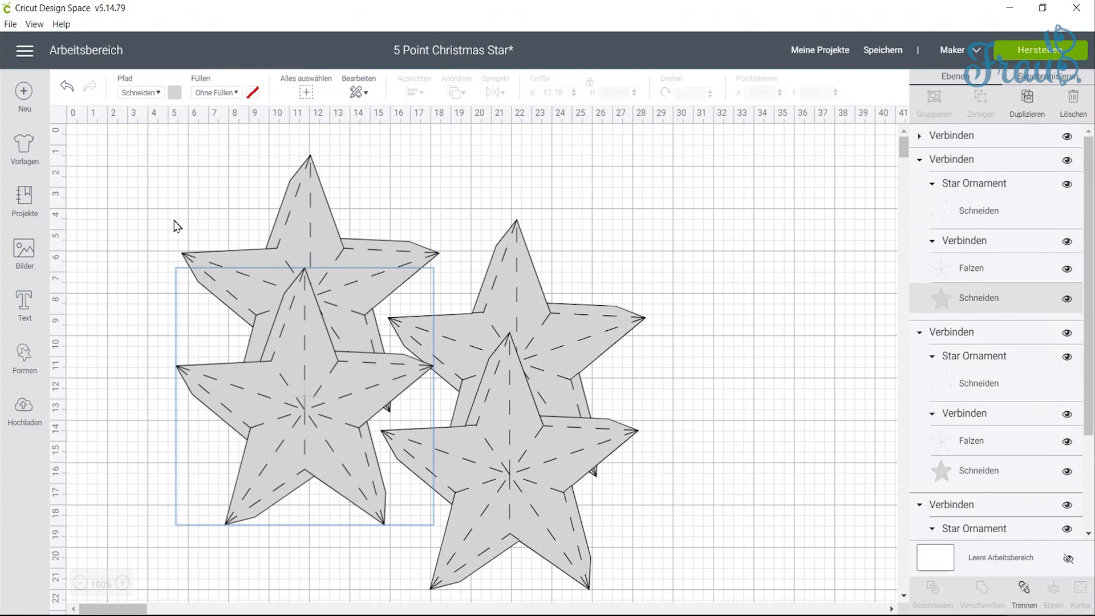
pyautogui.click(174, 93)
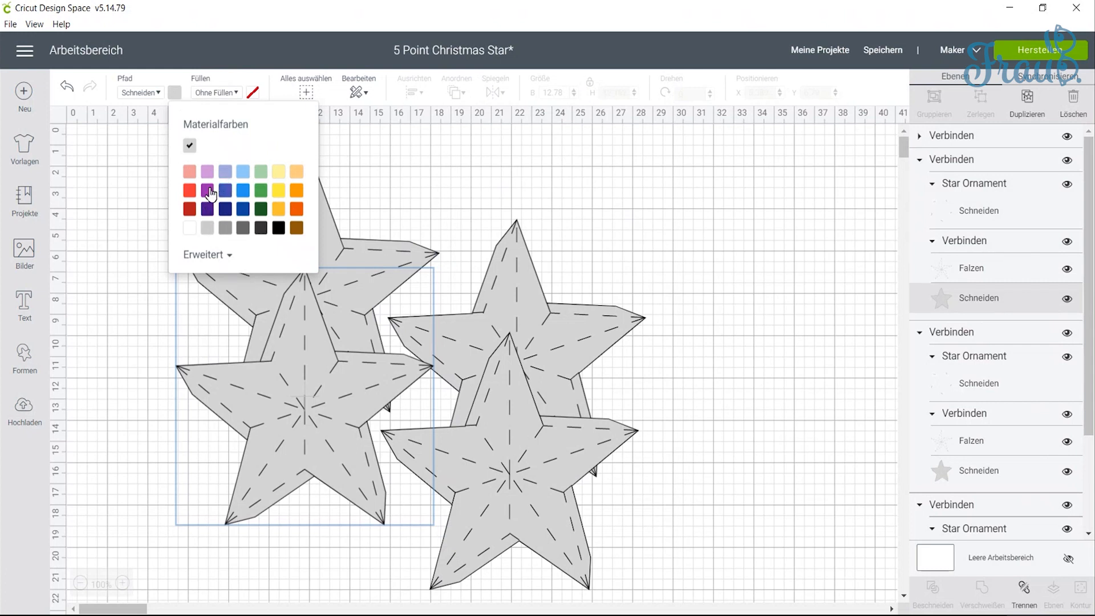
pyautogui.click(244, 191)
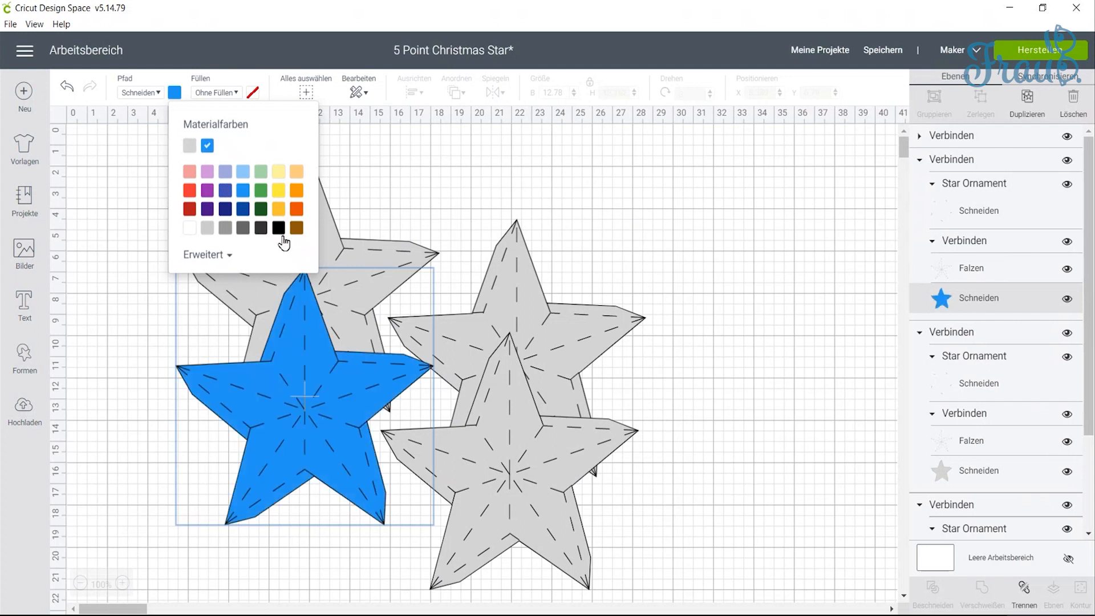
pyautogui.click(101, 241)
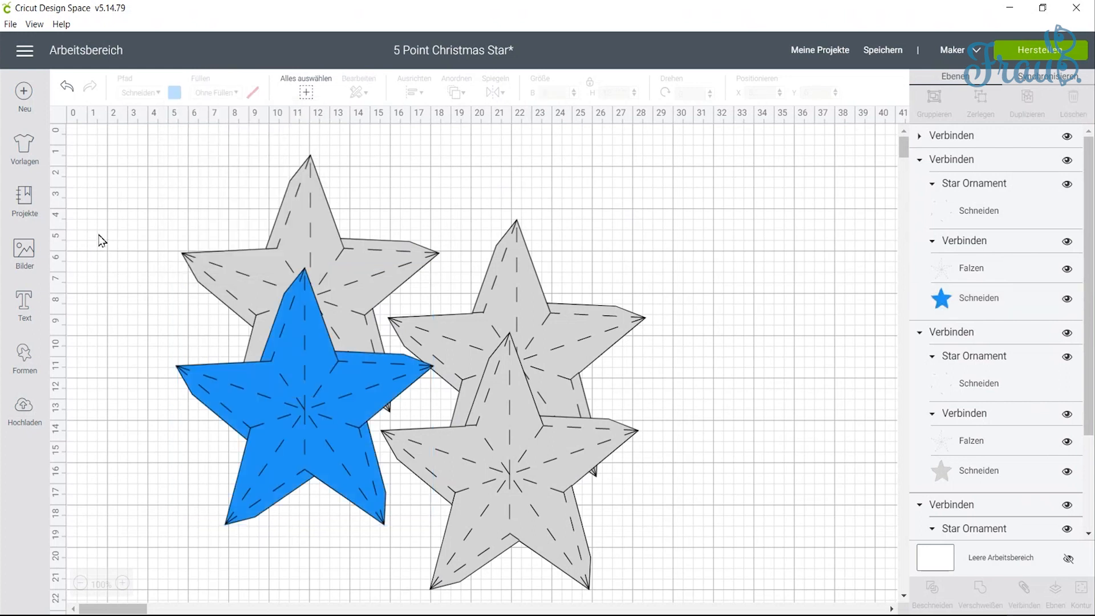
# Step: Give the right copy's star-shaped cut layer the same bright blue material colour already used in the project
pyautogui.click(542, 427)
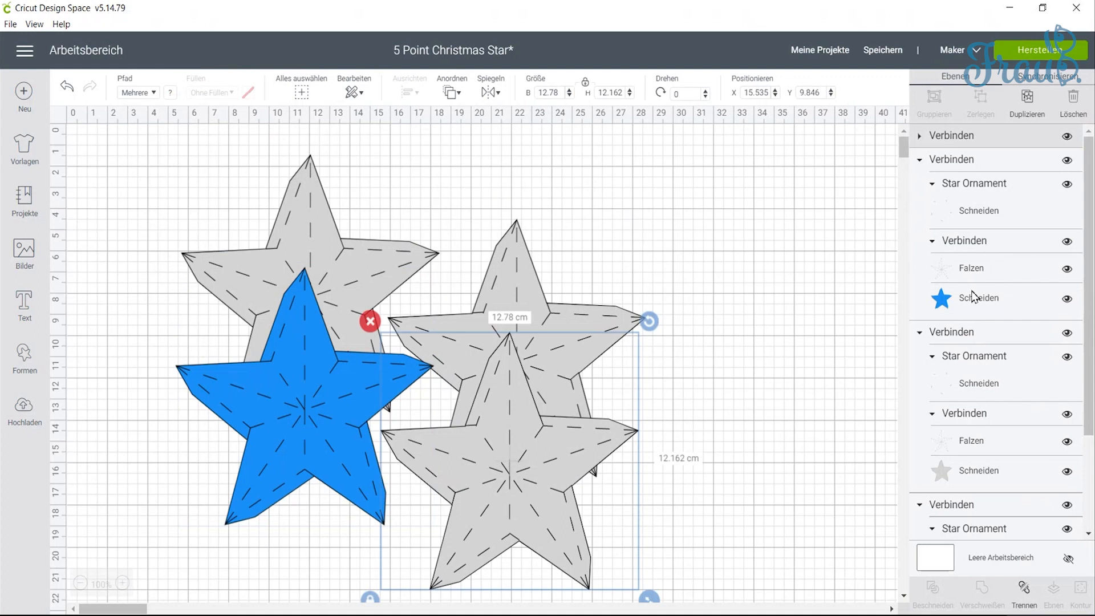
pyautogui.click(919, 137)
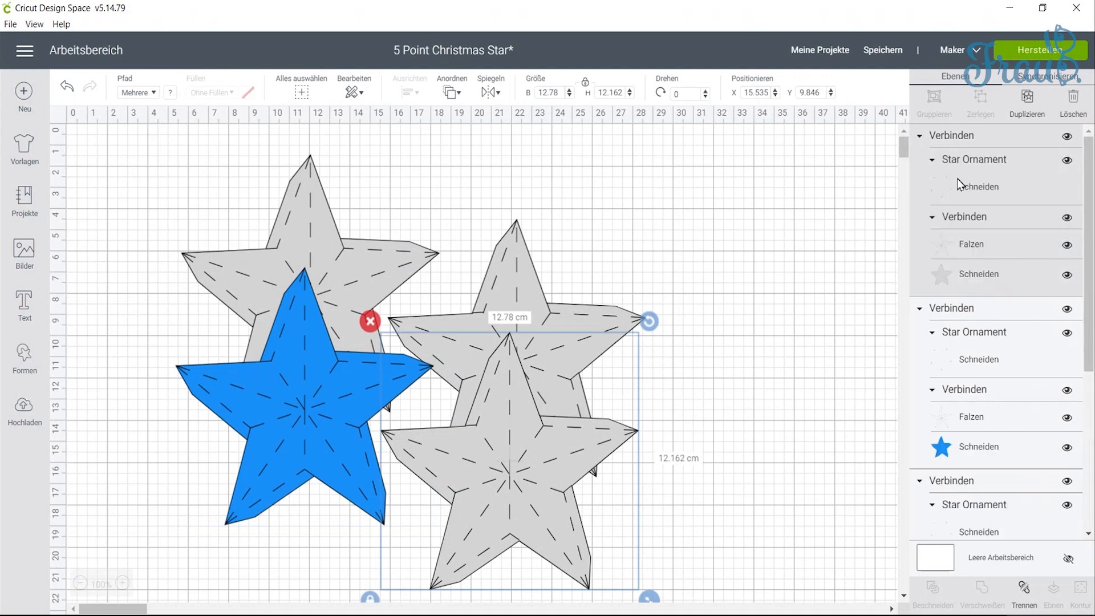
pyautogui.click(919, 308)
pyautogui.click(682, 408)
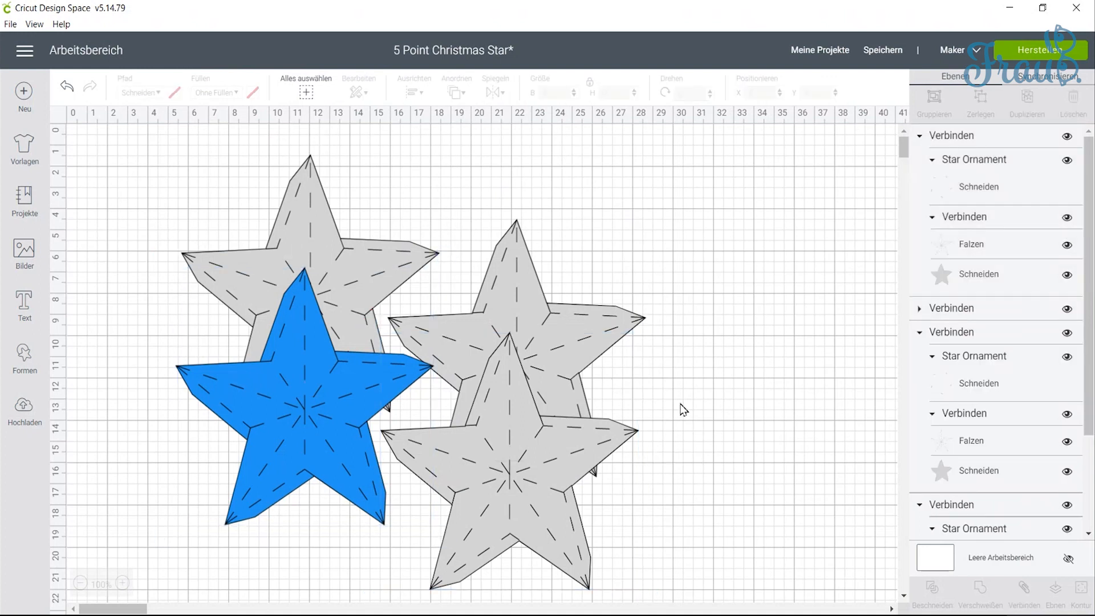
pyautogui.click(570, 466)
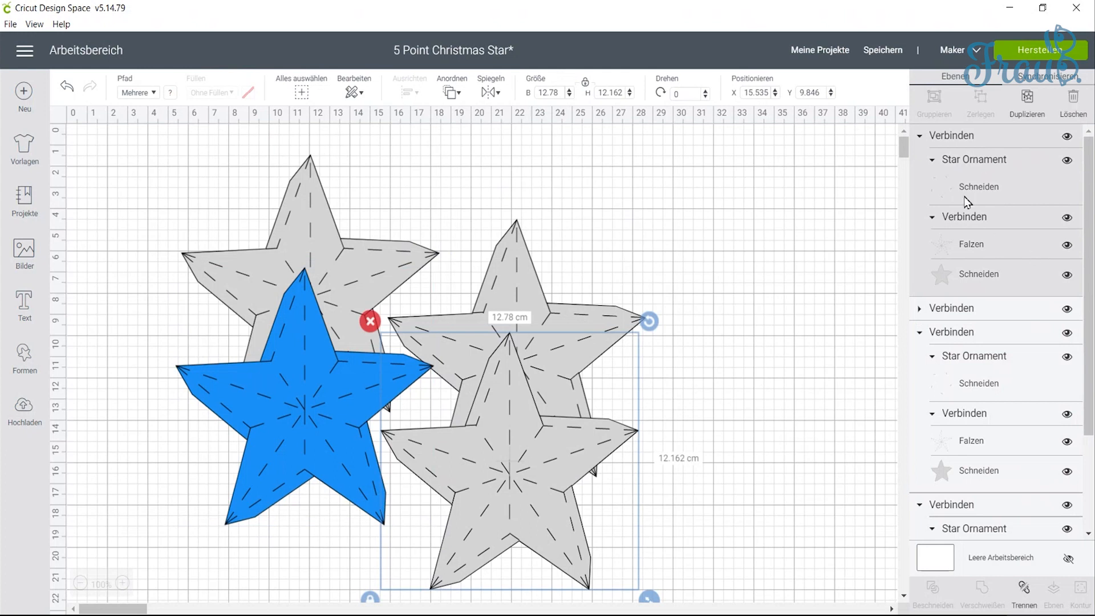
pyautogui.click(994, 279)
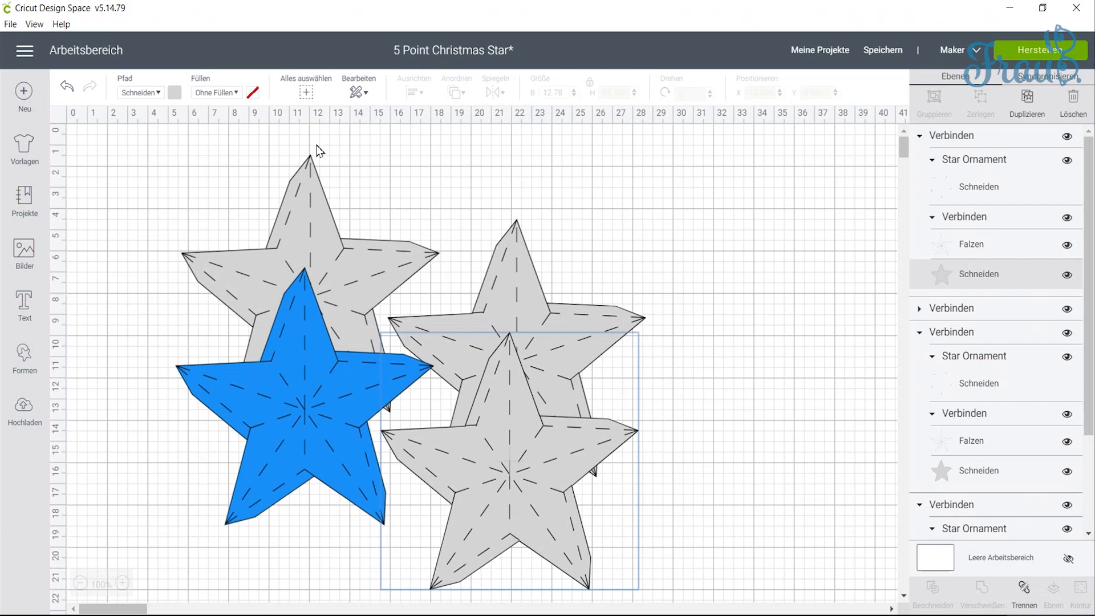
pyautogui.click(160, 94)
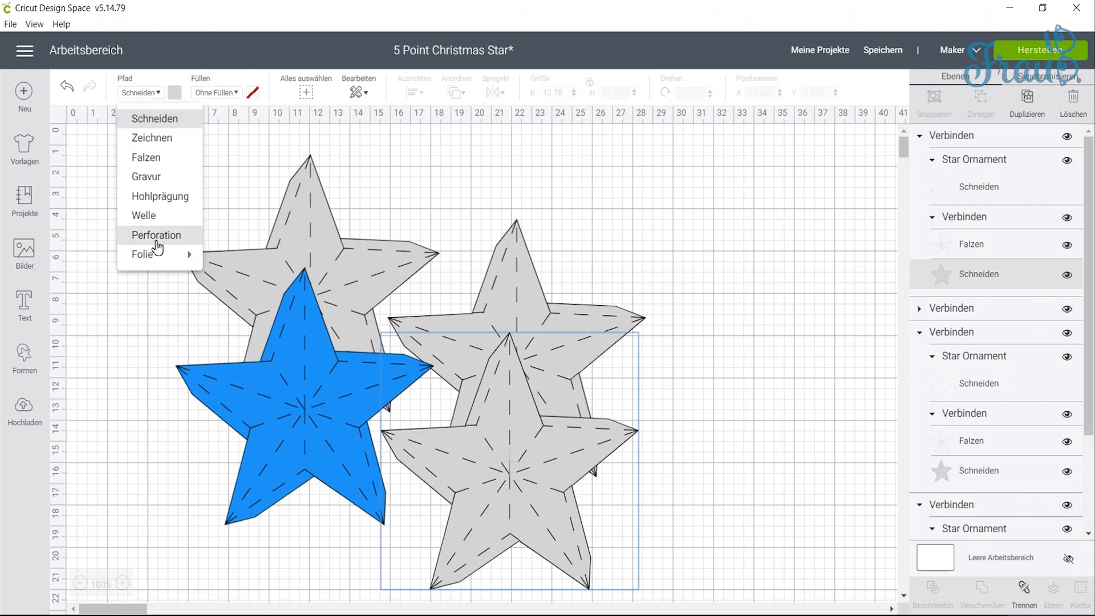
pyautogui.click(178, 96)
pyautogui.click(175, 93)
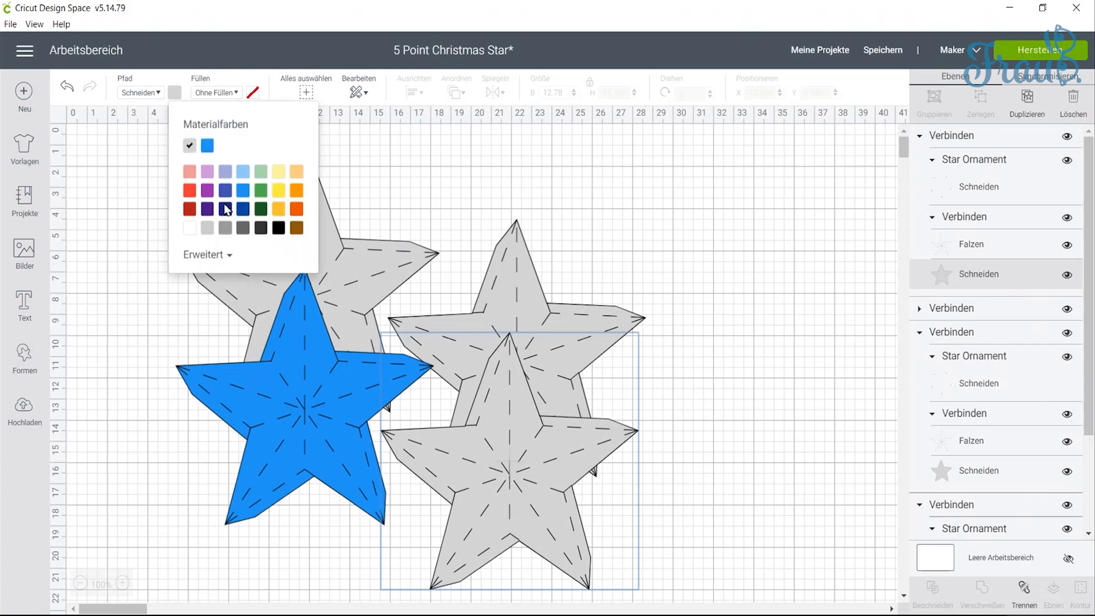
pyautogui.click(207, 146)
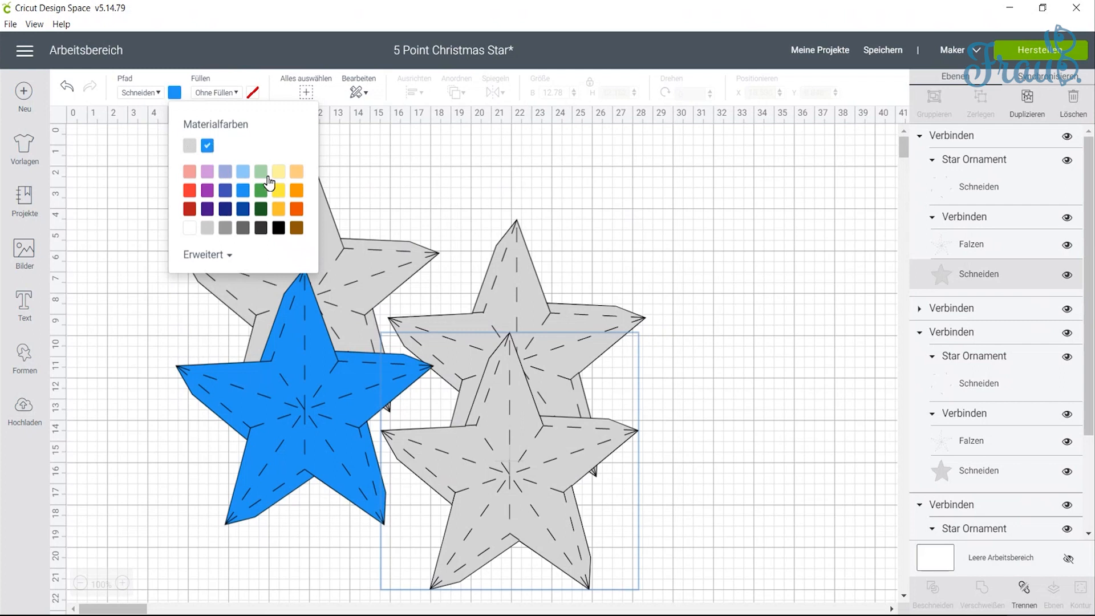
pyautogui.click(729, 320)
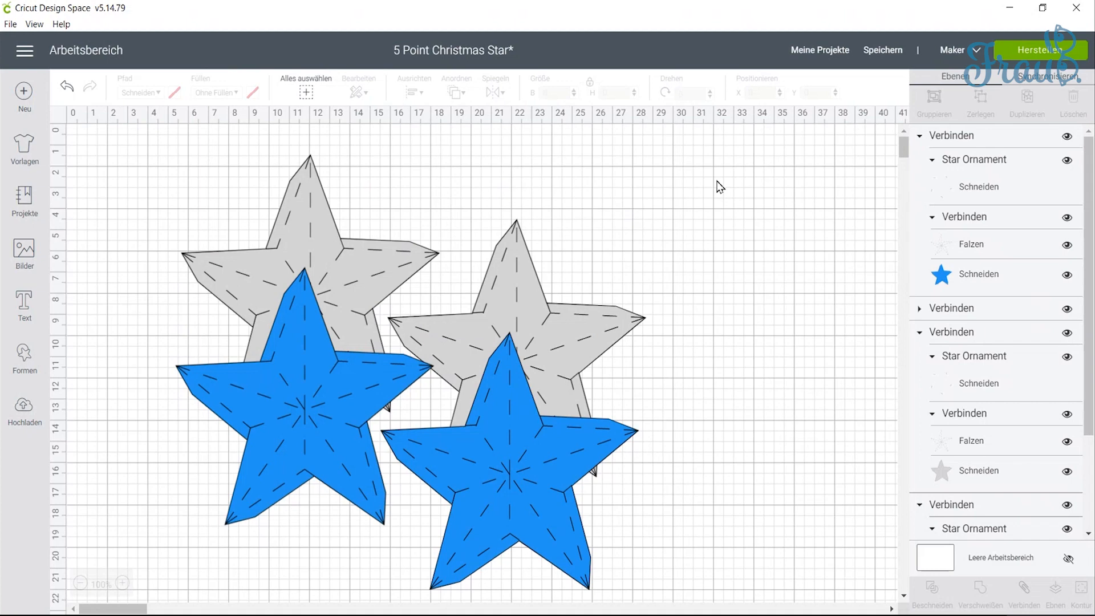
# Step: Prepare the project's mats, nudge the right star on mat 1 slightly away from its neighbour, and continue to the machine setup
pyautogui.click(1050, 54)
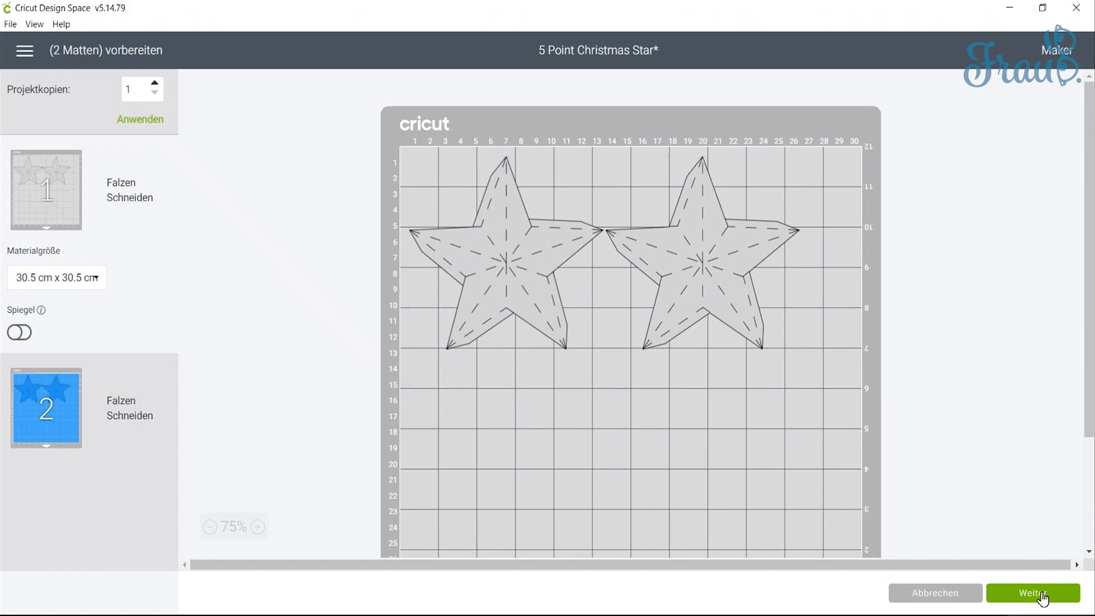
pyautogui.moveTo(711, 242); pyautogui.dragTo(735, 269)
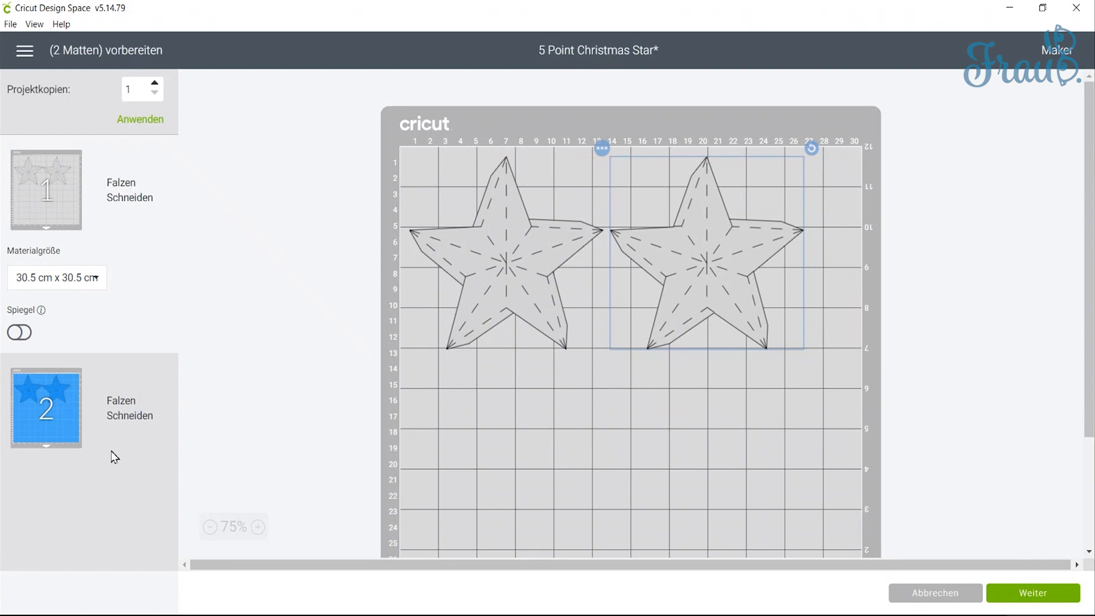
pyautogui.click(1059, 597)
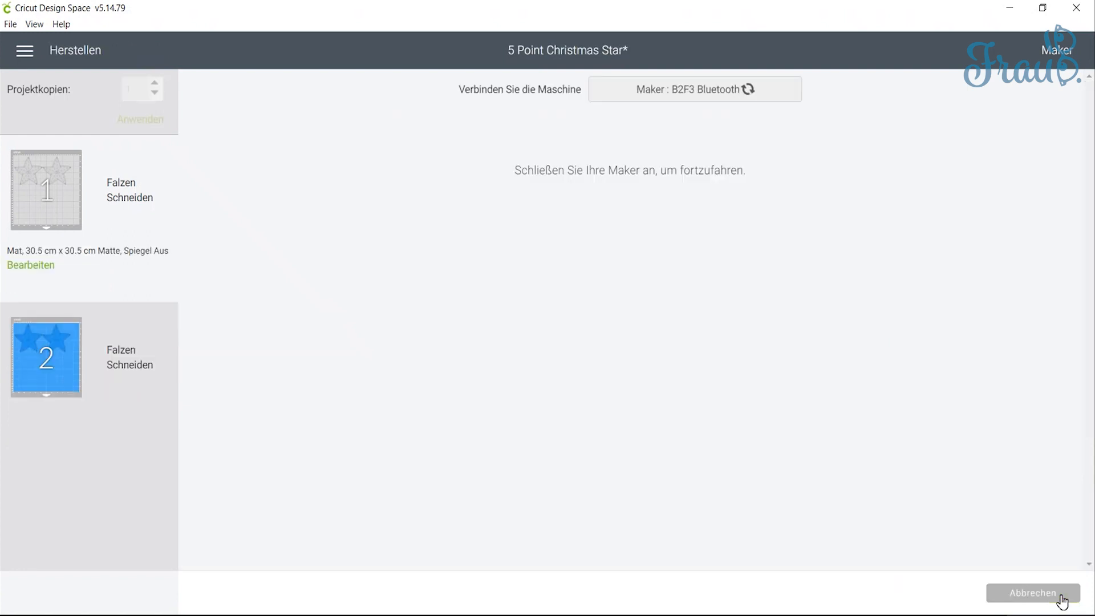